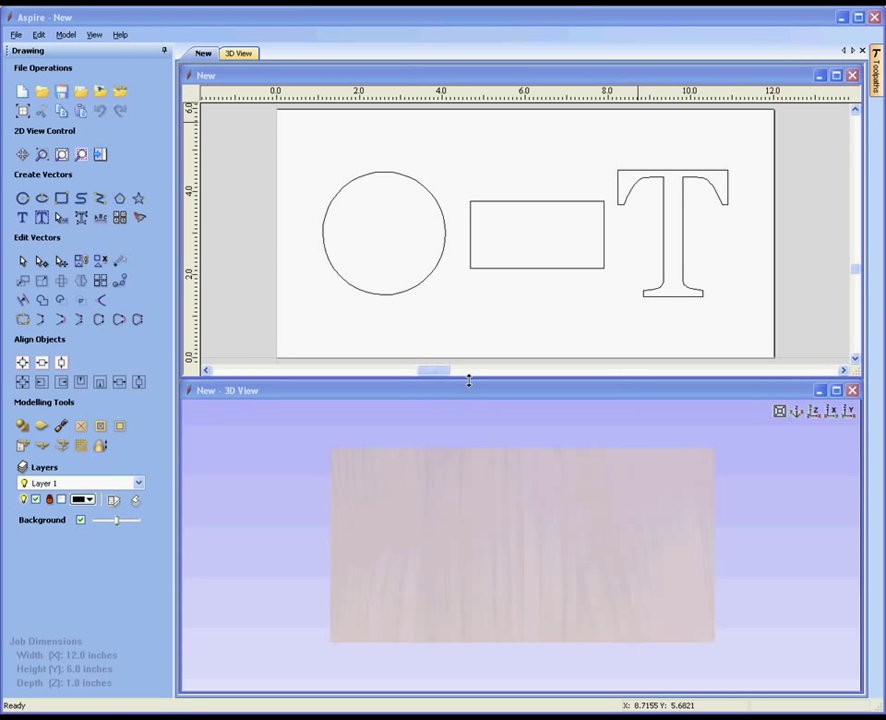
- Marquee-select the circle, rectangle and letter T vectors together
{"action": "left_click_drag", "start_coordinate": [301, 131], "coordinate": [758, 364]}
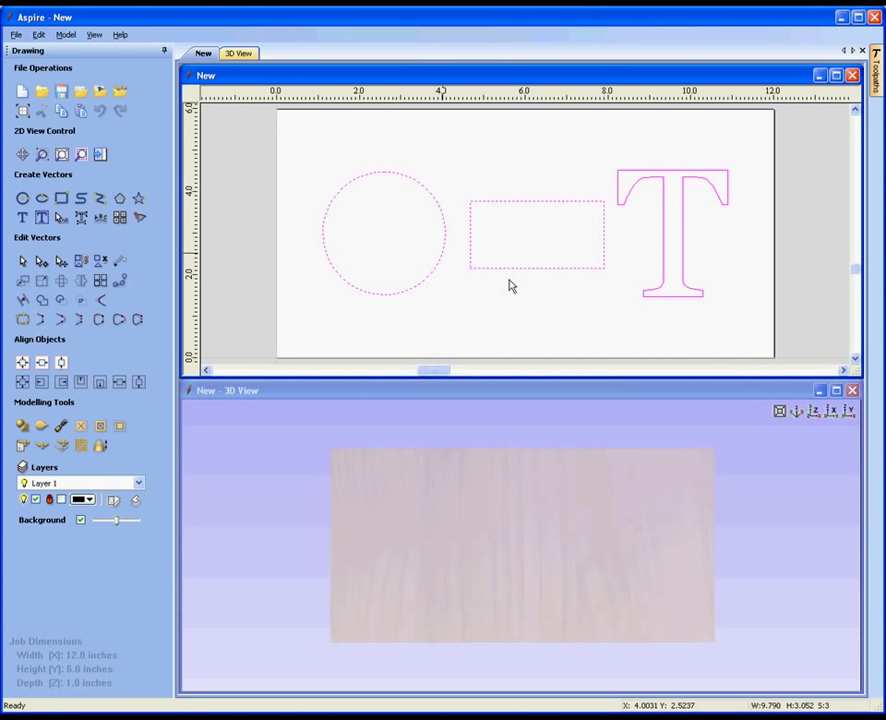
- Create curved-profile 3D domes from the three vectors at a 48.6° angle
{"action": "left_click", "coordinate": [22, 428]}
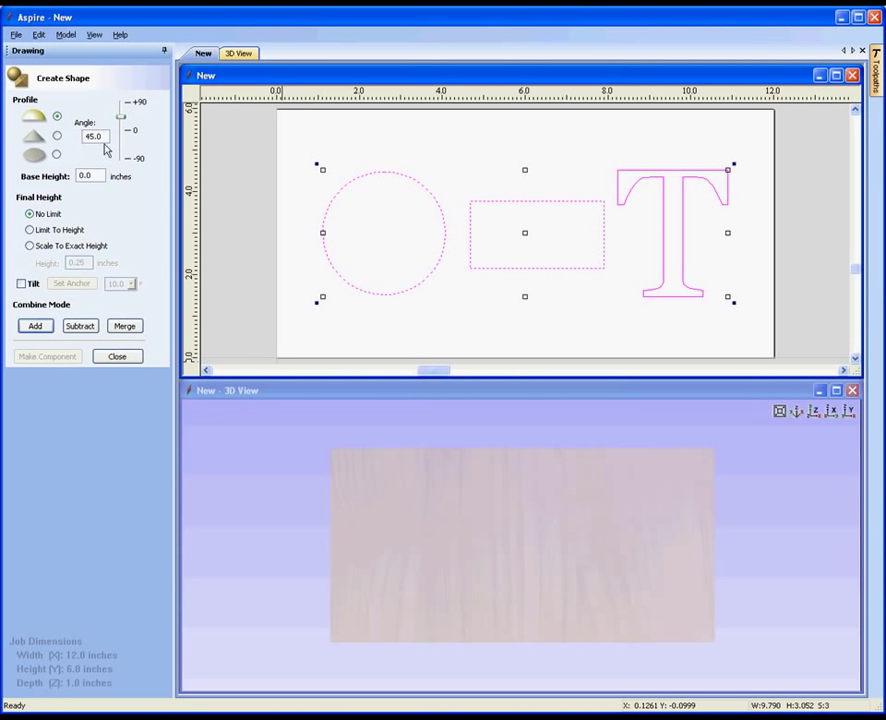
{"action": "mouse_move", "coordinate": [122, 120]}
{"action": "left_mouse_down"}
{"action": "mouse_move", "coordinate": [126, 140]}
{"action": "mouse_move", "coordinate": [124, 107]}
{"action": "mouse_move", "coordinate": [125, 141]}
{"action": "mouse_move", "coordinate": [123, 116]}
{"action": "left_mouse_up"}
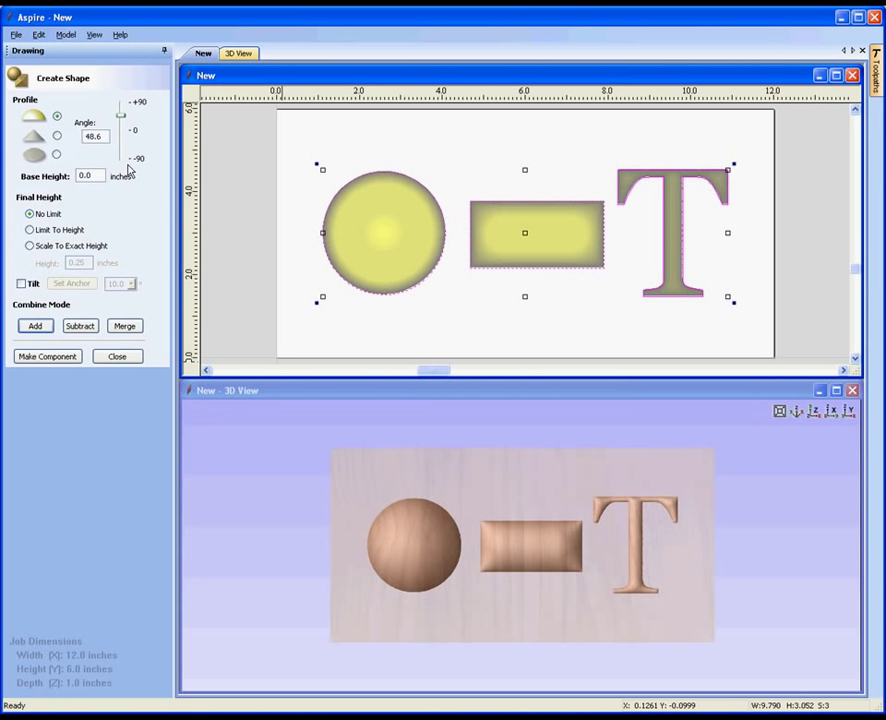
{"action": "left_click_drag", "start_coordinate": [509, 598], "coordinate": [567, 561]}
{"action": "scroll", "coordinate": [567, 561], "scroll_direction": "up", "scroll_amount": 3}
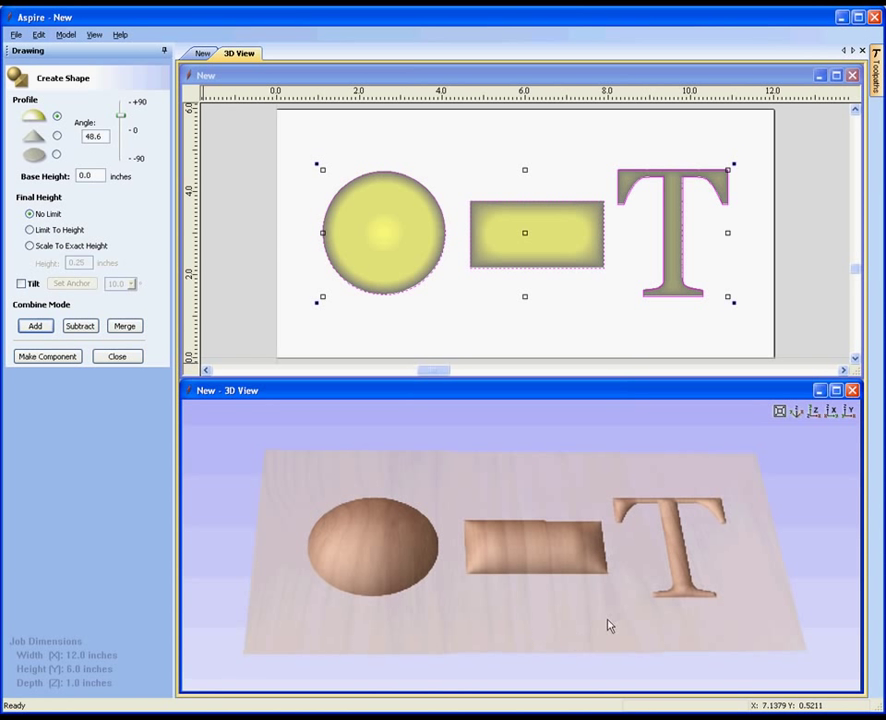
{"action": "left_click_drag", "start_coordinate": [609, 625], "coordinate": [557, 607]}
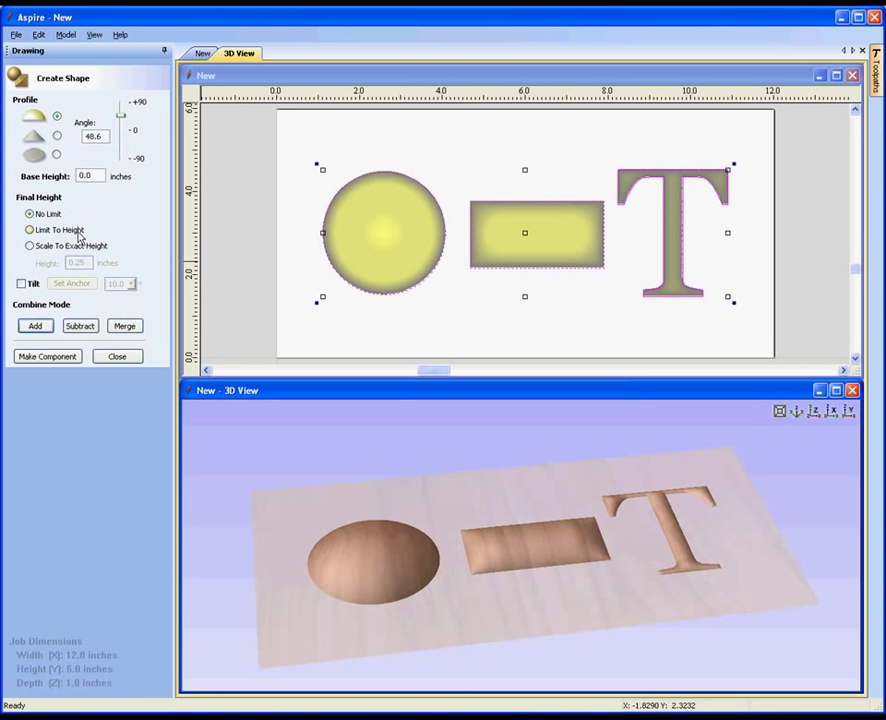
- Change the shapes' rounded profile angle from 48.6° to 60°
{"action": "double_click", "coordinate": [100, 136]}
{"action": "type", "text": "6"}
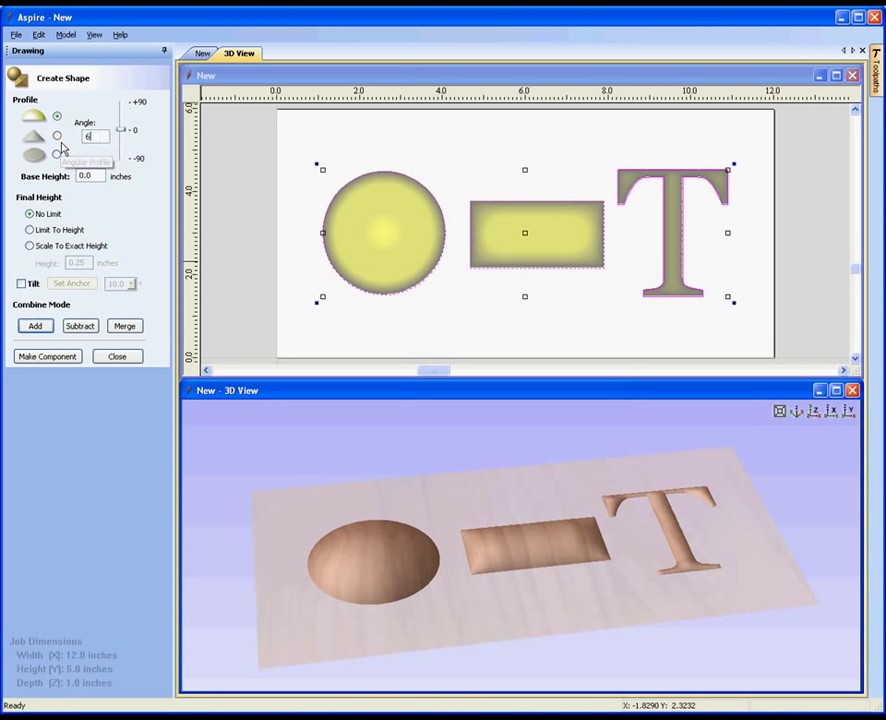
{"action": "type", "text": "0"}
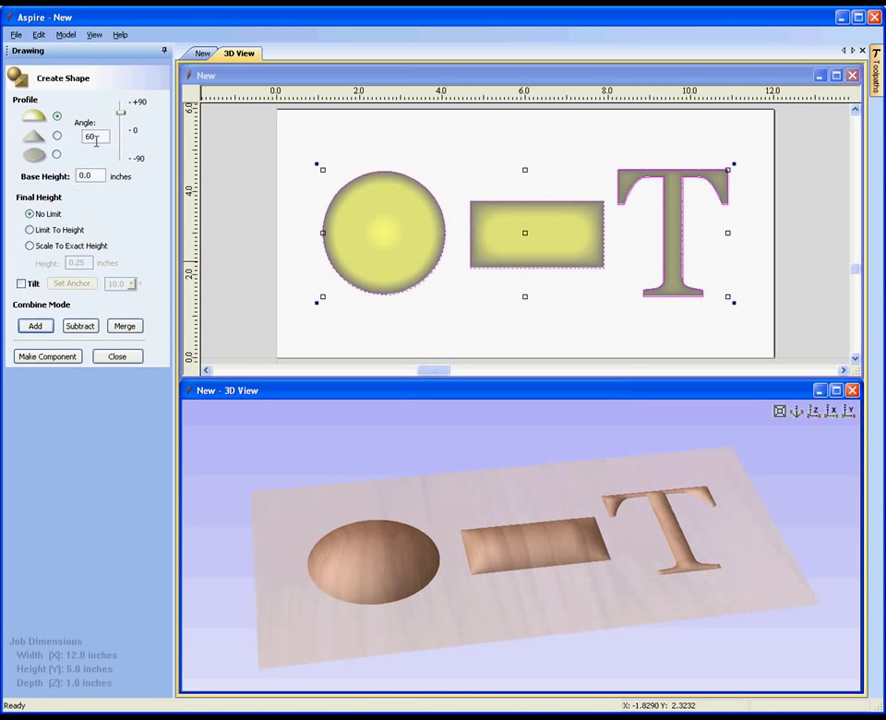
{"action": "key", "text": "Return"}
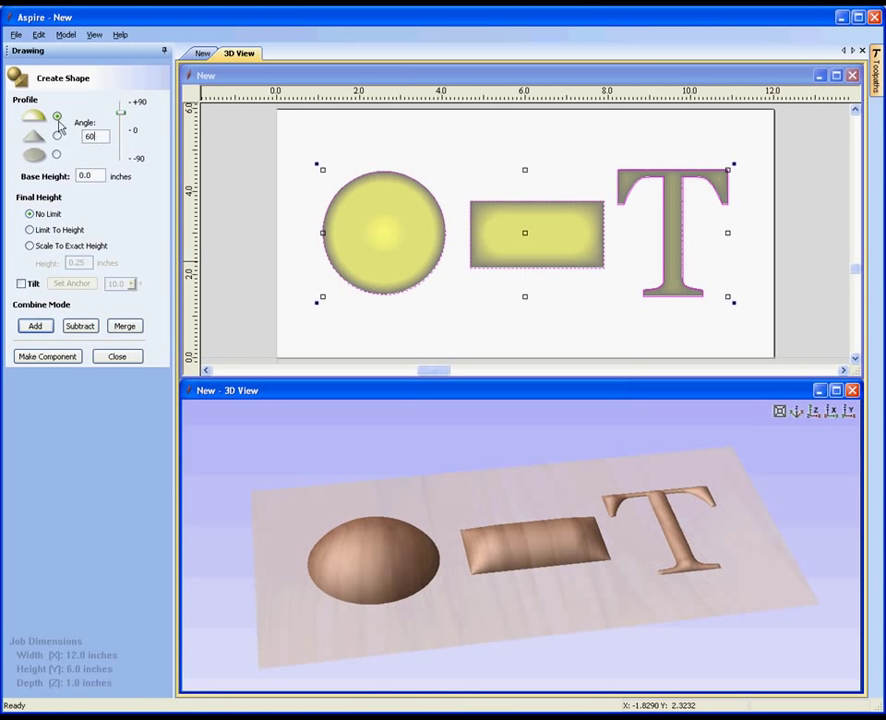
{"action": "left_click", "coordinate": [57, 135]}
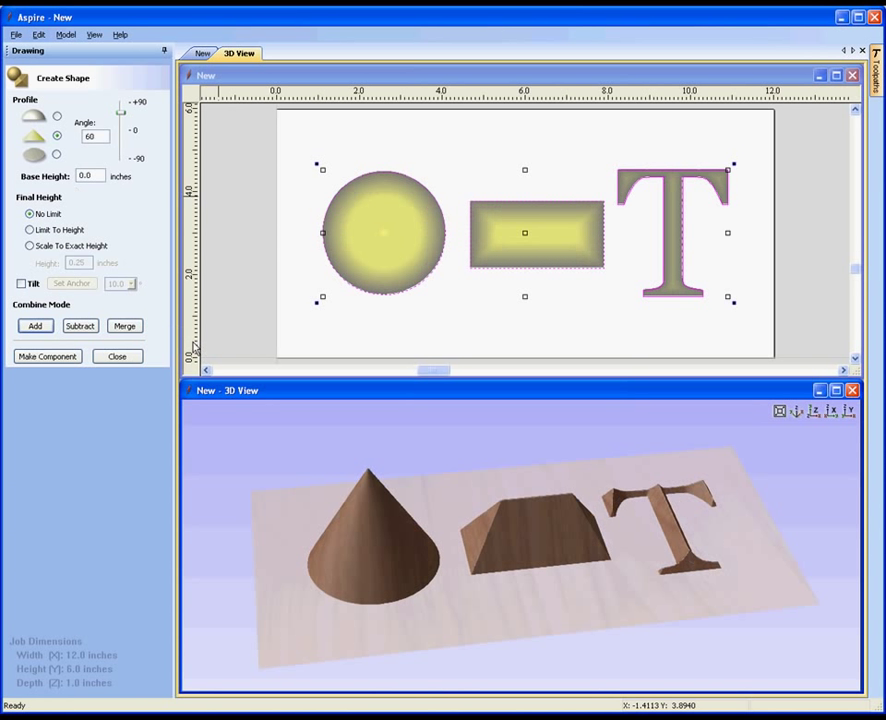
{"action": "left_click", "coordinate": [57, 155]}
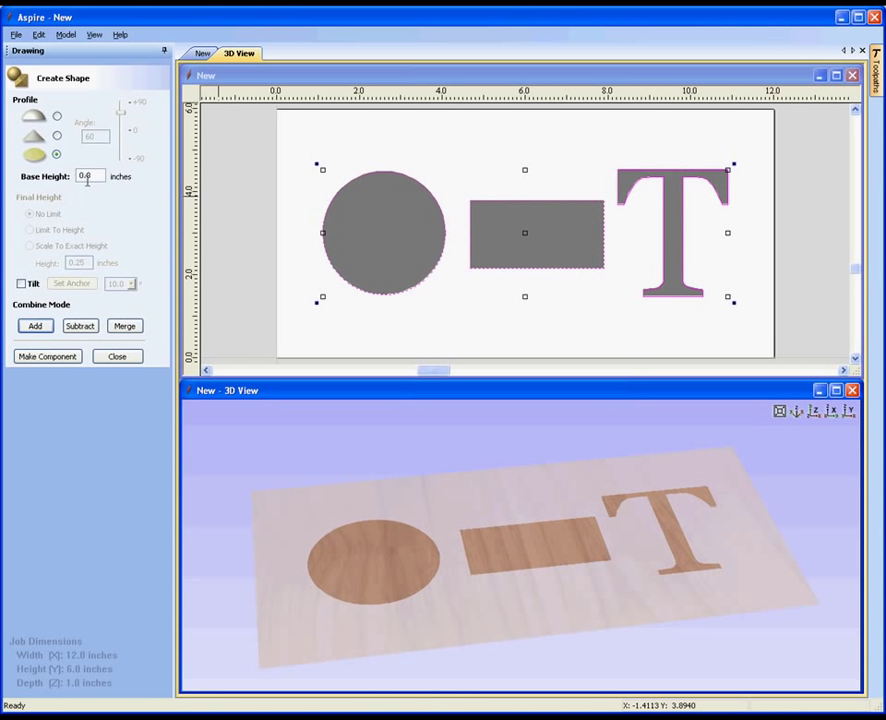
{"action": "left_click", "coordinate": [89, 176]}
{"action": "double_click", "coordinate": [89, 176]}
{"action": "type", "text": "0.5"}
{"action": "key", "text": "Return"}
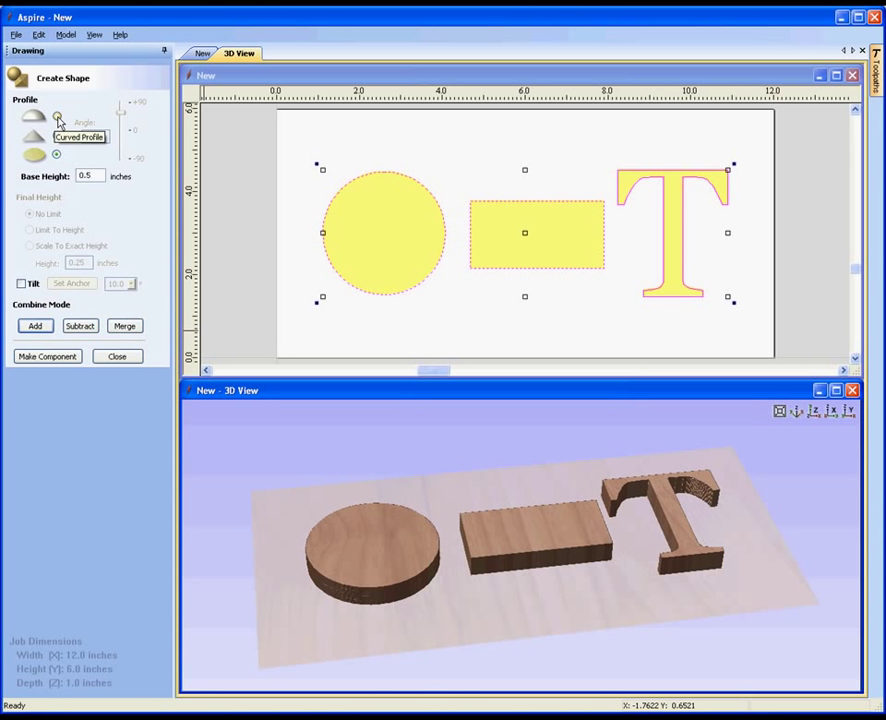
{"action": "left_click", "coordinate": [57, 118]}
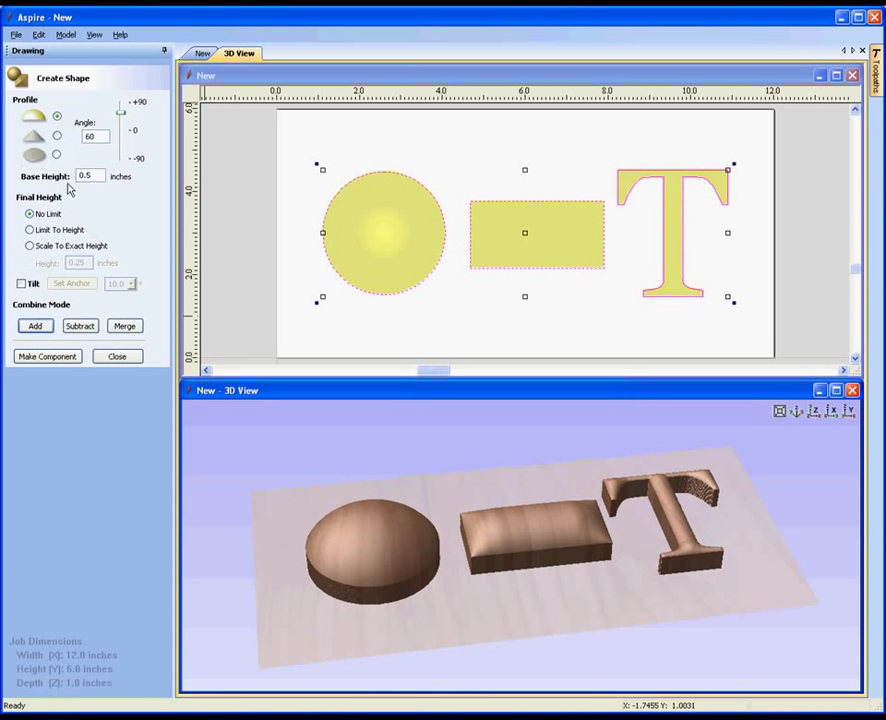
{"action": "key", "text": "Tab"}
{"action": "type", "text": "0"}
{"action": "key", "text": "Return"}
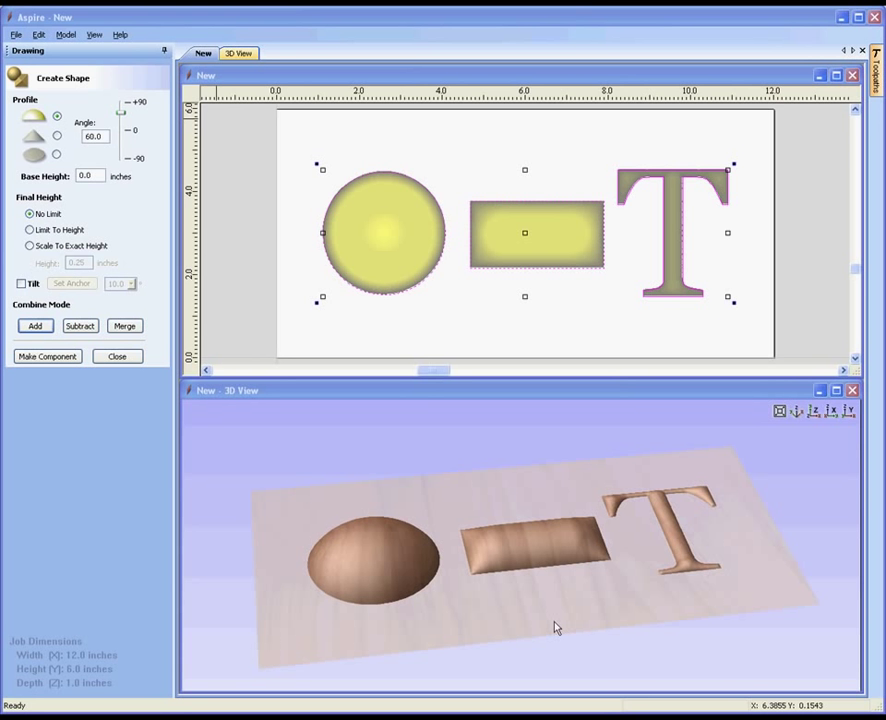
{"action": "left_click_drag", "start_coordinate": [570, 633], "coordinate": [556, 663]}
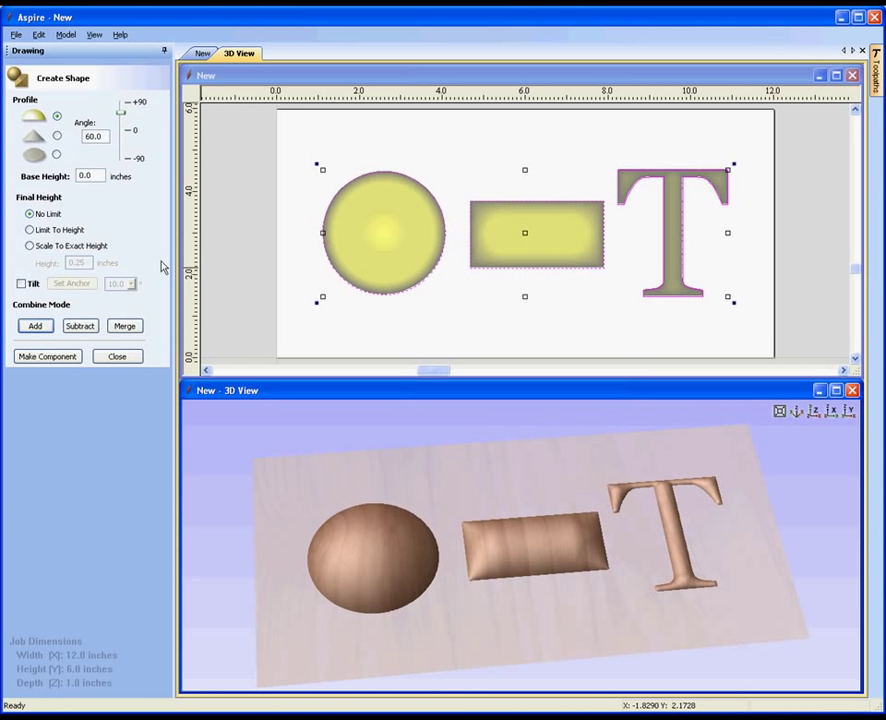
- Set Final Height to Limit To Height with a 0.1 inch cap
{"action": "left_click", "coordinate": [30, 230]}
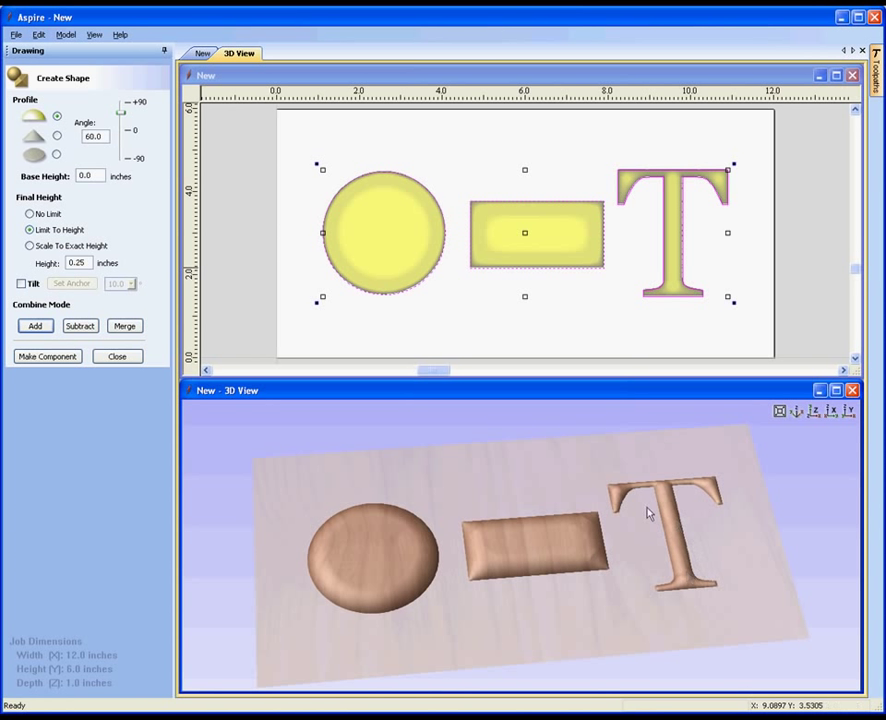
{"action": "left_click", "coordinate": [87, 262]}
{"action": "key", "text": "BackSpace"}
{"action": "key", "text": "BackSpace"}
{"action": "type", "text": "1"}
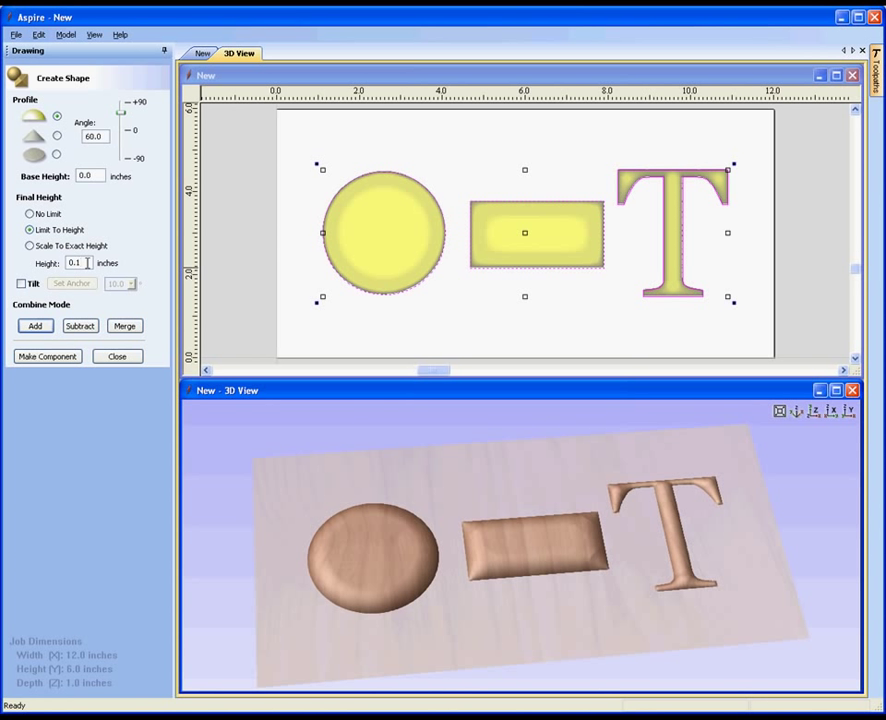
{"action": "key", "text": "Return"}
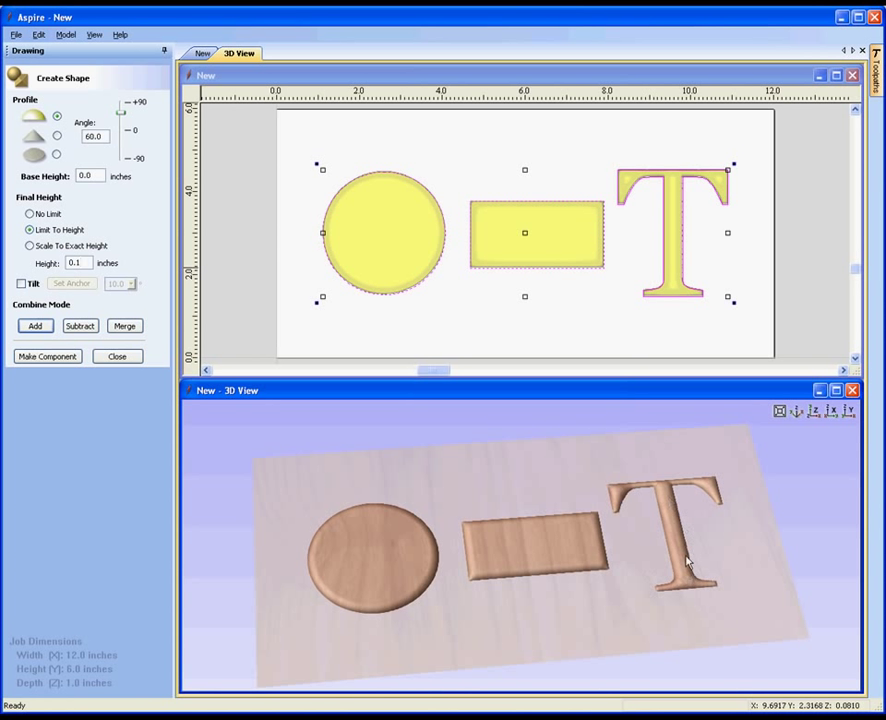
- Switch Final Height to Scale To Exact Height at 0.25 inches
{"action": "left_click", "coordinate": [30, 246]}
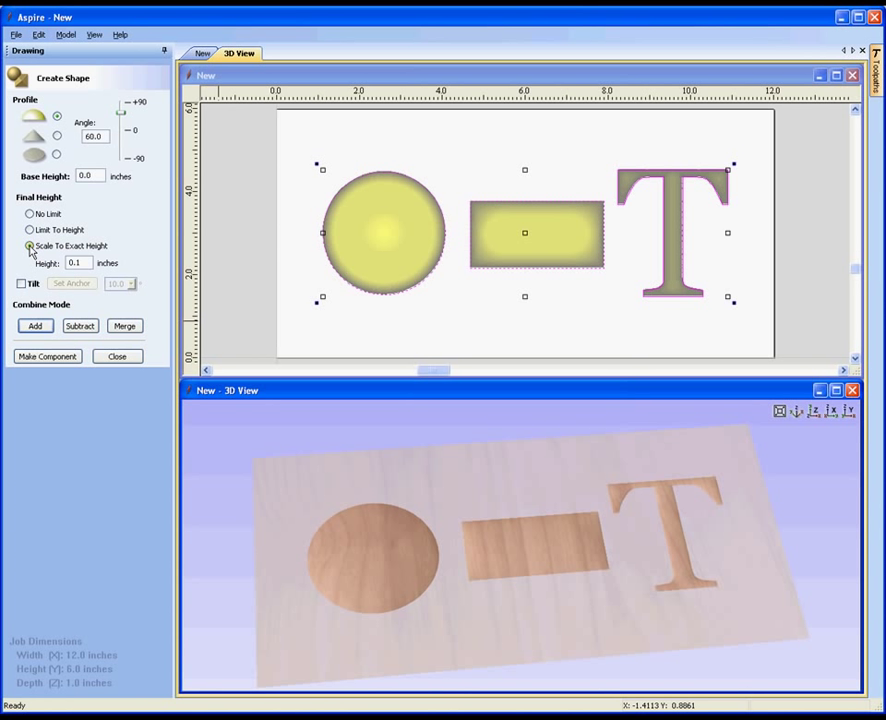
{"action": "double_click", "coordinate": [86, 262]}
{"action": "type", "text": "0.25"}
{"action": "key", "text": "Return"}
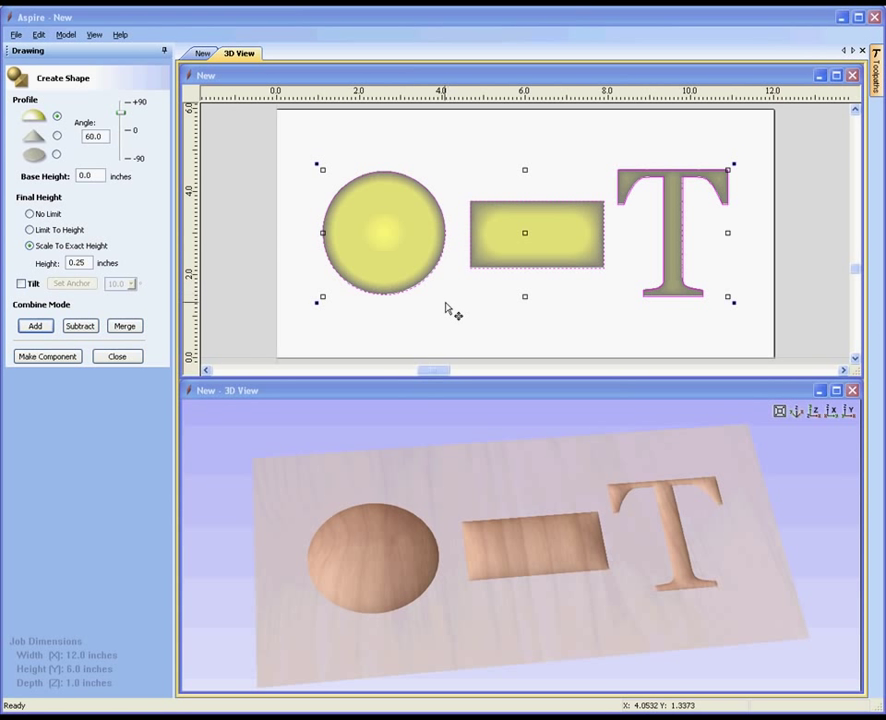
- Close Create Shape, clear the working model, and select the rectangle vector
{"action": "left_click", "coordinate": [112, 358]}
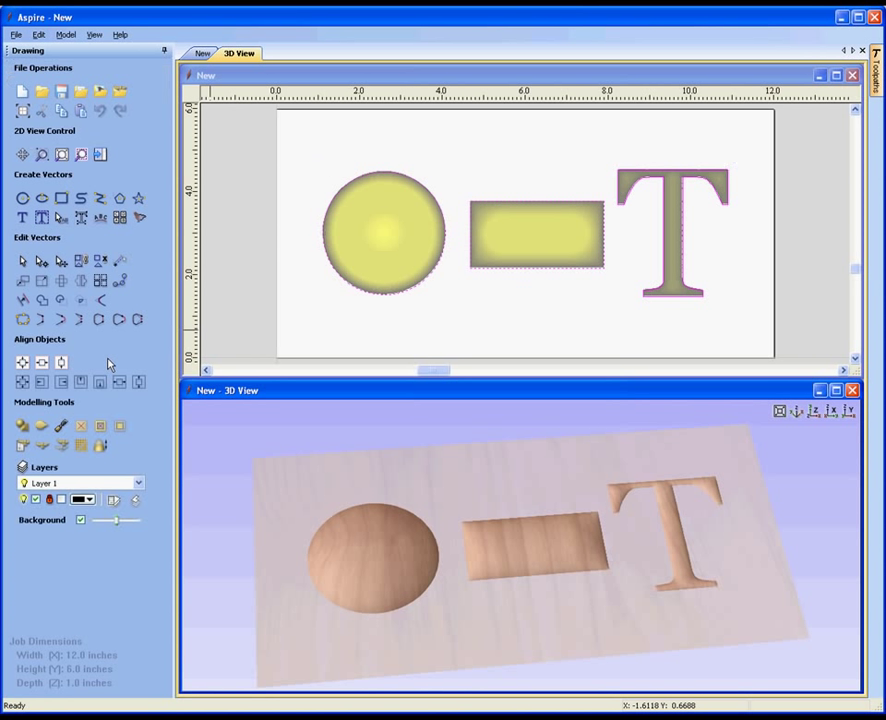
{"action": "left_click", "coordinate": [82, 430]}
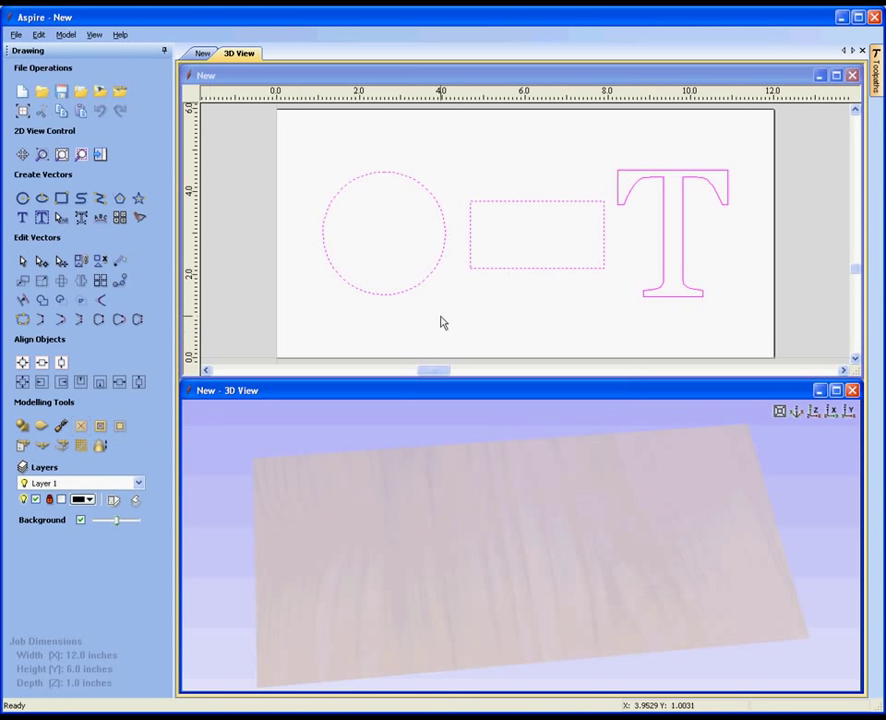
{"action": "left_click", "coordinate": [446, 324]}
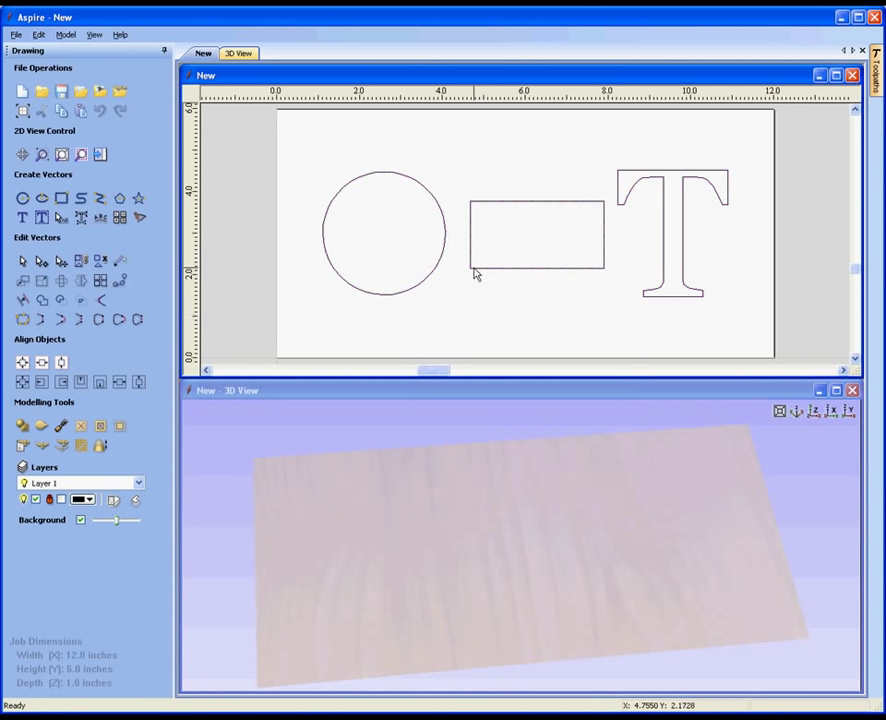
- Build the rectangle alone as a rounded 60° shape with No Limit height
{"action": "left_click", "coordinate": [479, 269]}
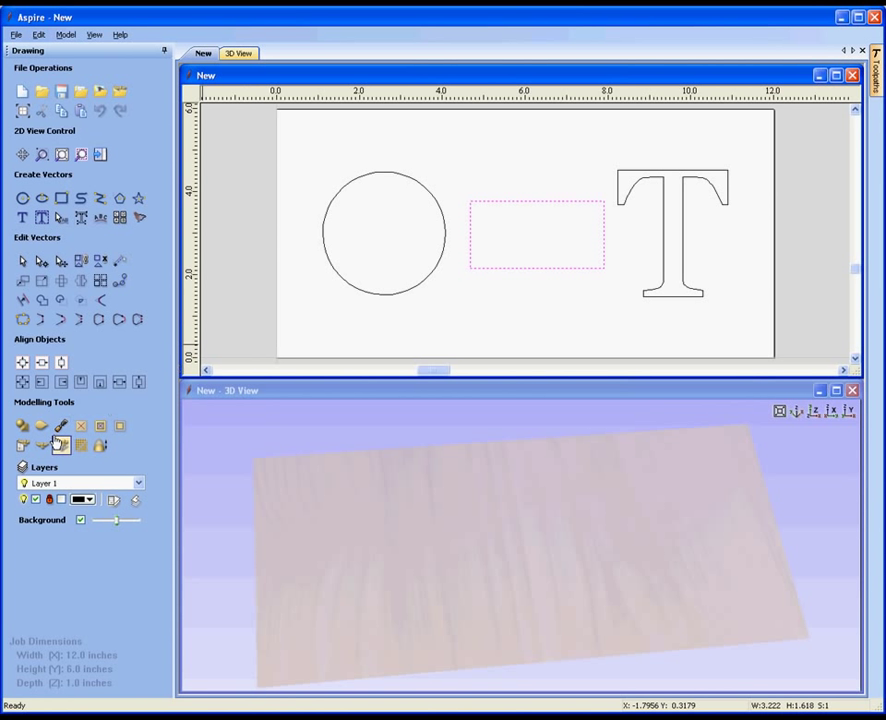
{"action": "left_click", "coordinate": [60, 445]}
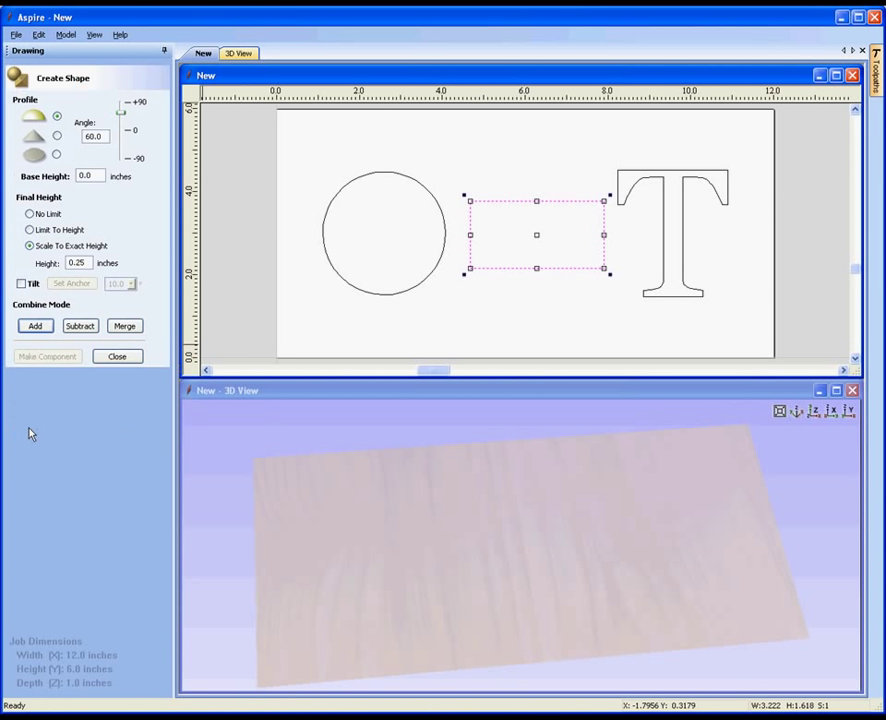
{"action": "left_click", "coordinate": [30, 214]}
{"action": "left_click", "coordinate": [34, 326]}
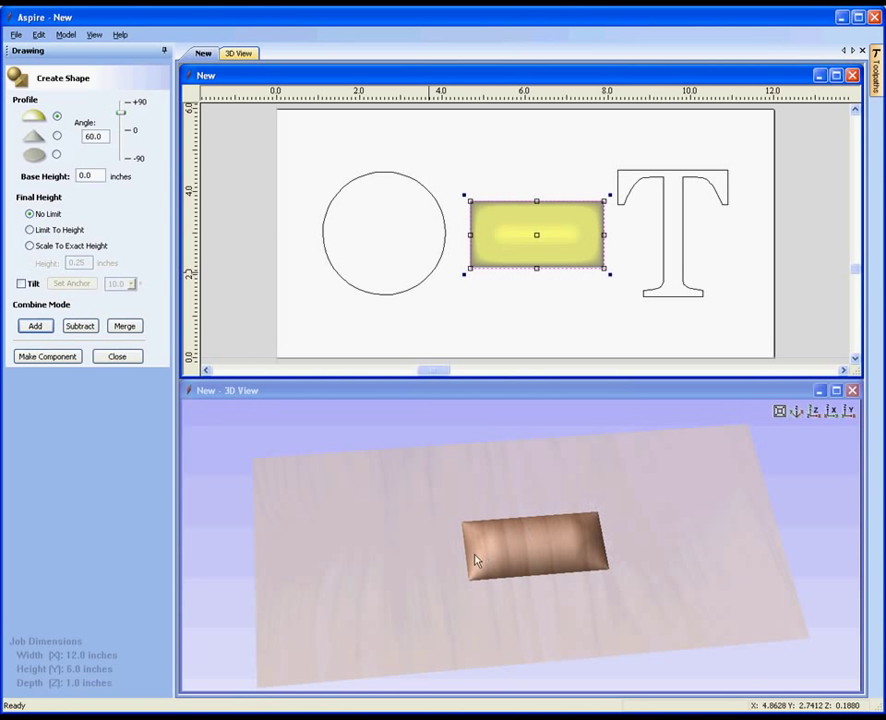
- Tilt the rectangle shape 10° about an anchor line drawn across it left to right
{"action": "left_click", "coordinate": [21, 284]}
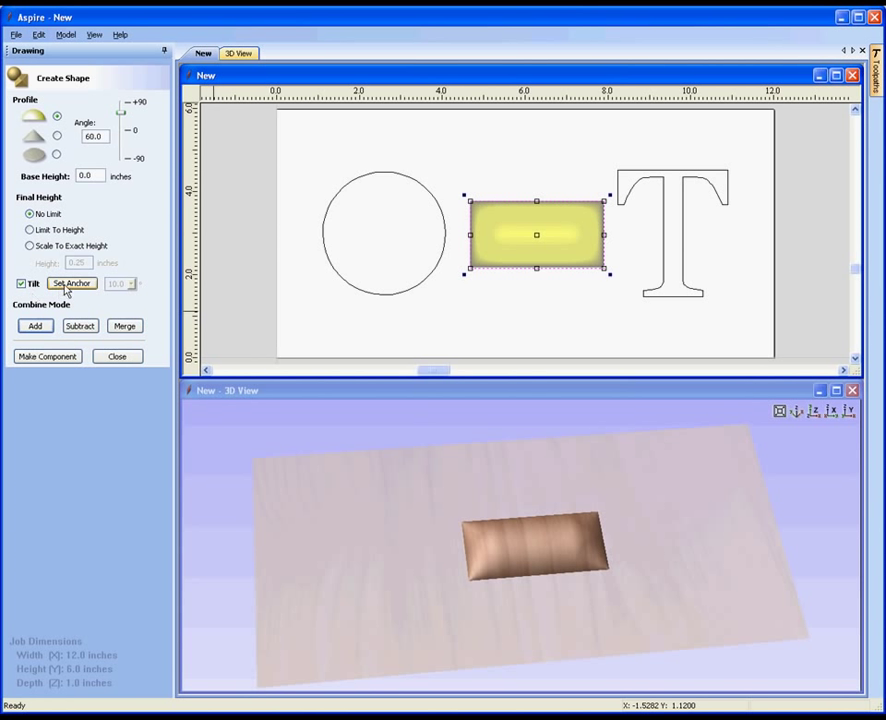
{"action": "left_click", "coordinate": [70, 284]}
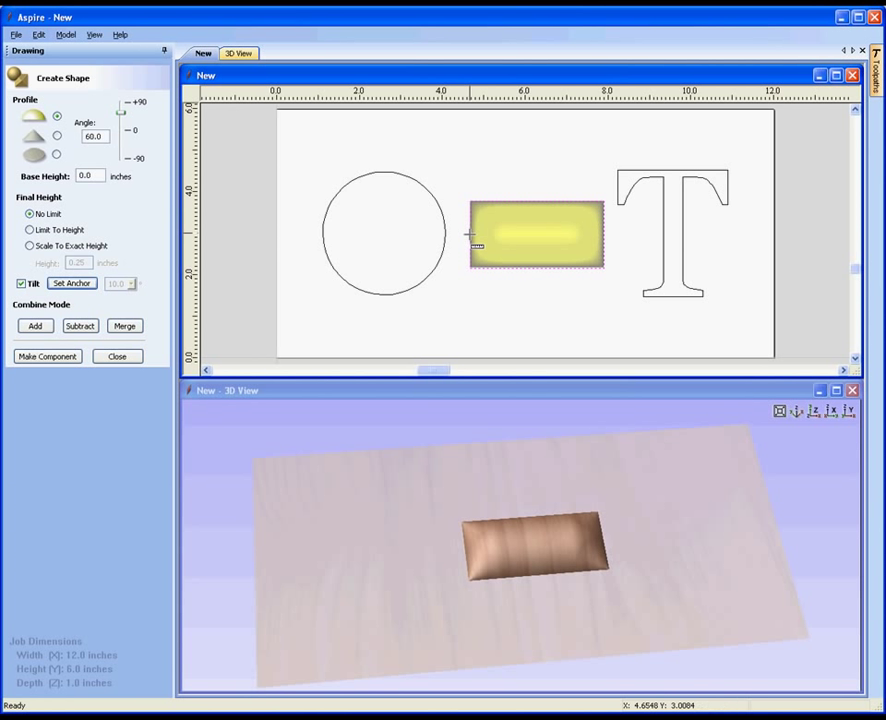
{"action": "left_click_drag", "start_coordinate": [468, 234], "coordinate": [603, 234]}
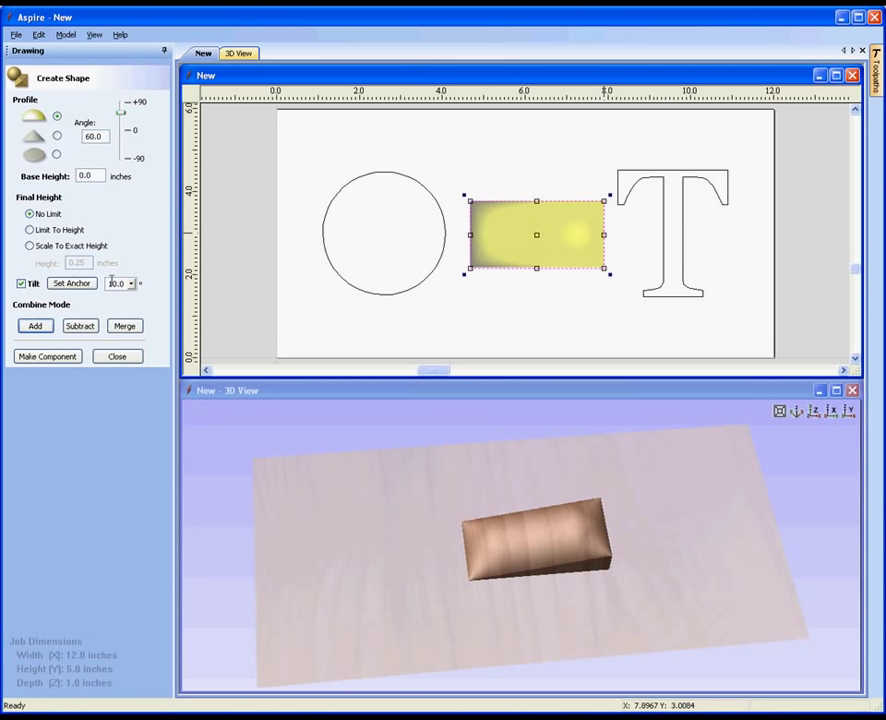
{"action": "left_click_drag", "start_coordinate": [405, 486], "coordinate": [556, 589]}
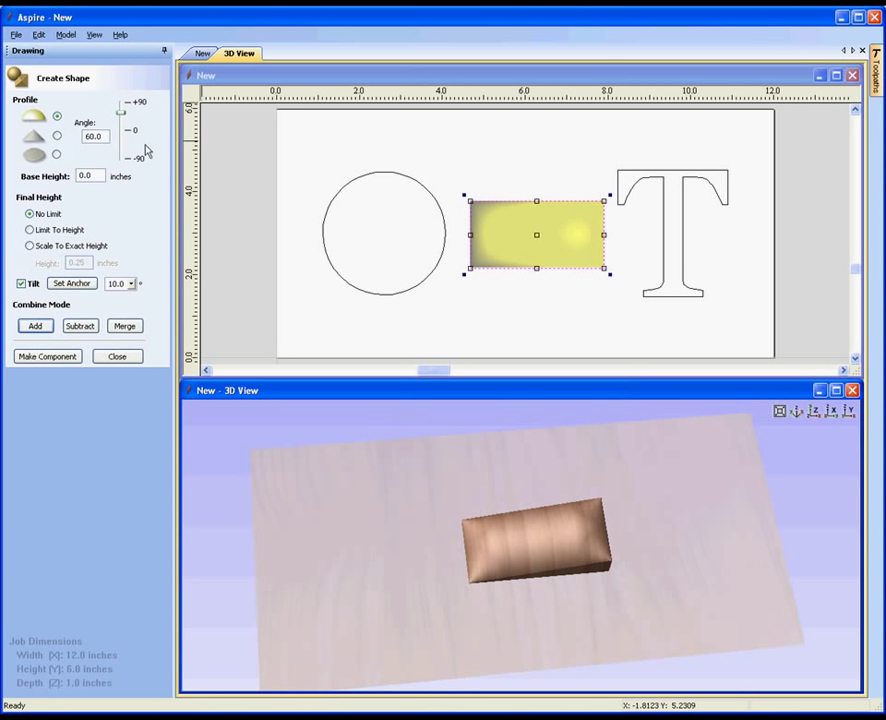
- Give the tilted rectangle a pointed profile at 43.2° and reset the 3D view
{"action": "left_click", "coordinate": [57, 135]}
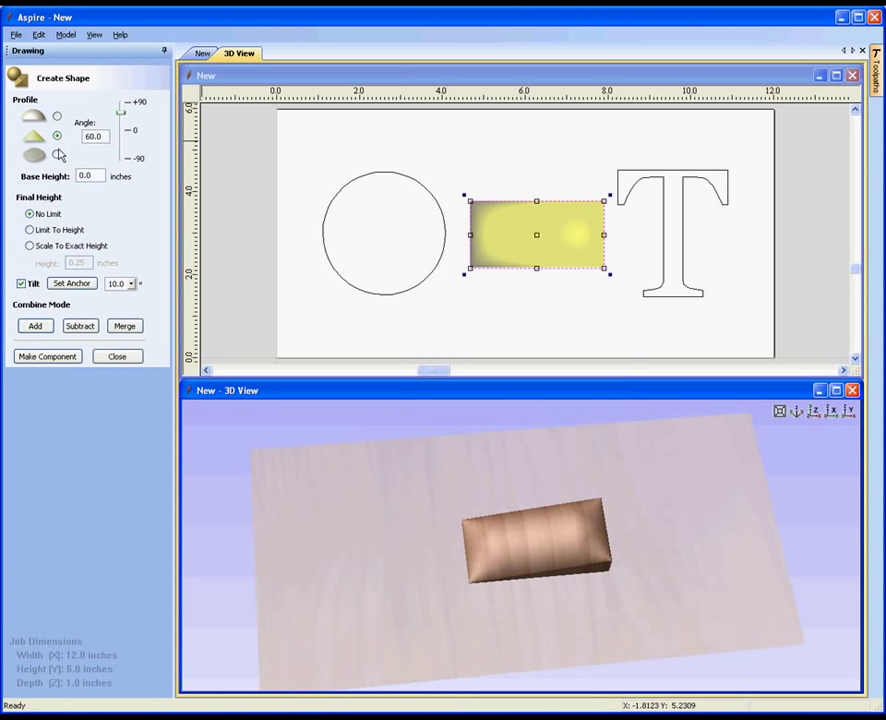
{"action": "left_click_drag", "start_coordinate": [604, 569], "coordinate": [570, 498]}
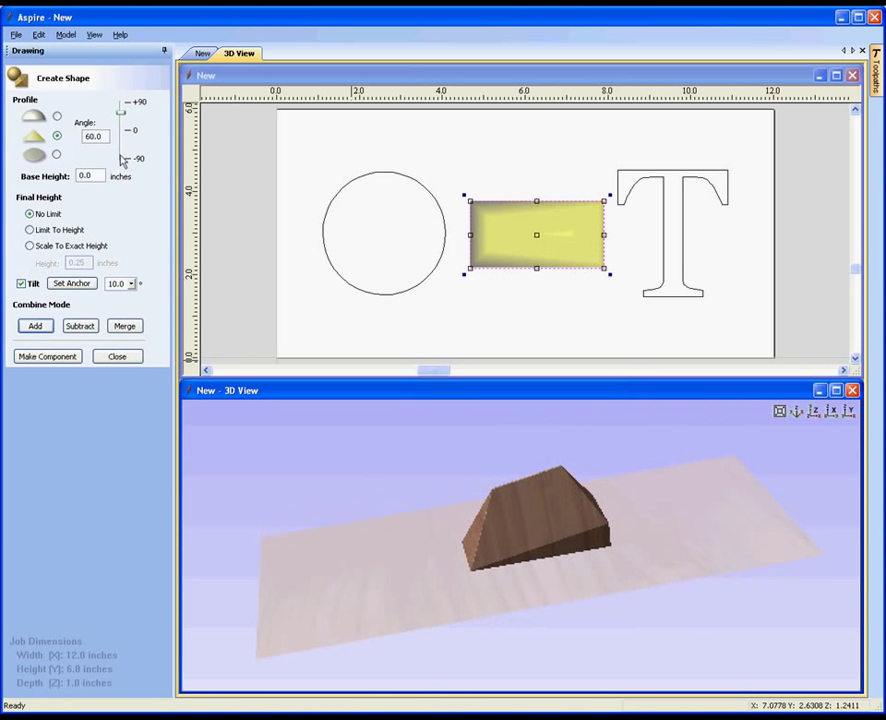
{"action": "left_click_drag", "start_coordinate": [120, 112], "coordinate": [121, 121]}
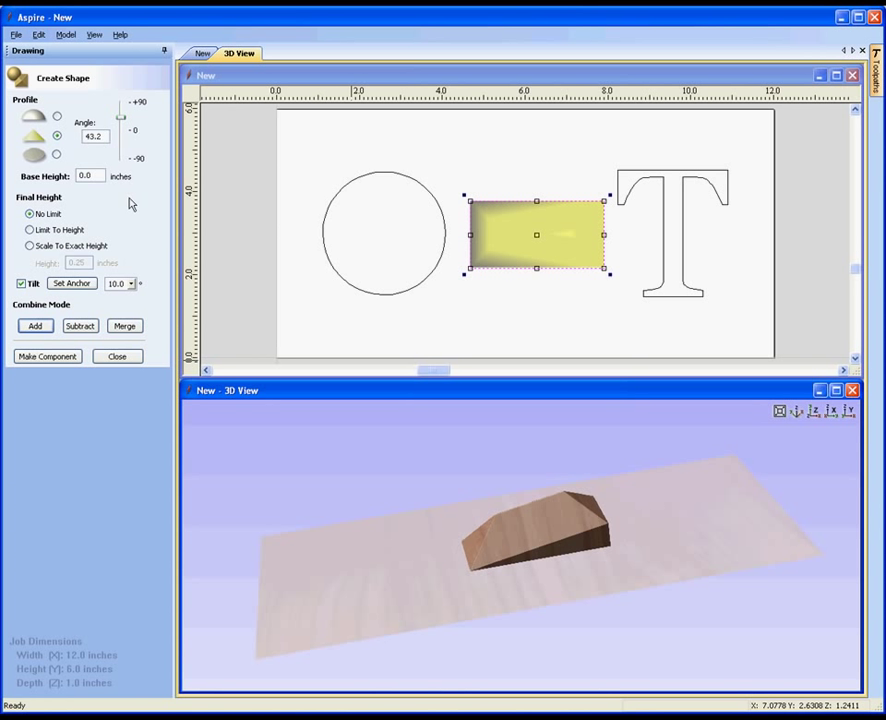
{"action": "left_click", "coordinate": [797, 413]}
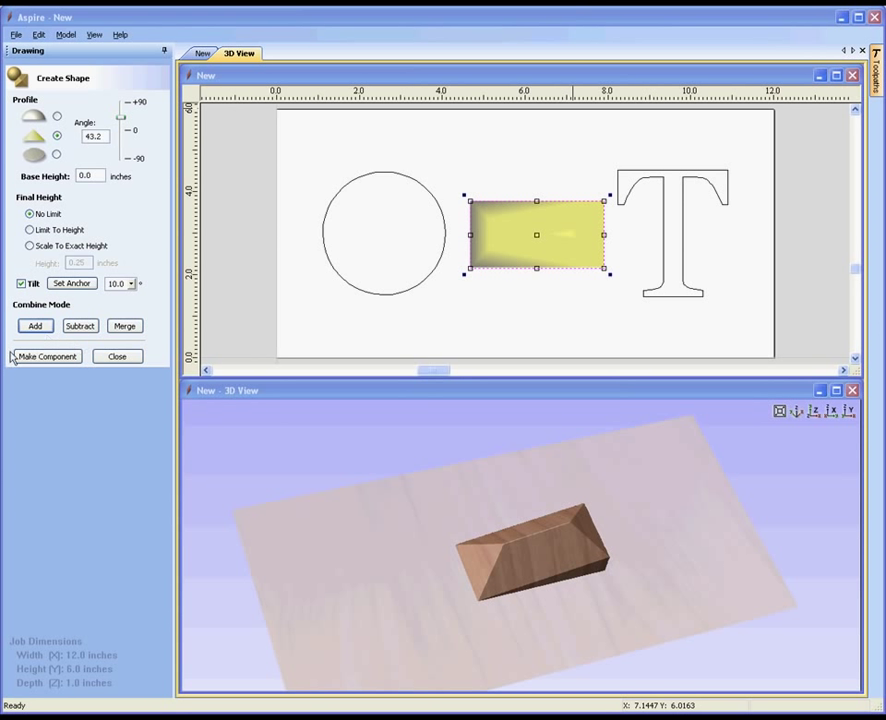
- Save the block as component 'Angular Shape', close Create Shape, and open Component Manager
{"action": "left_click", "coordinate": [50, 362]}
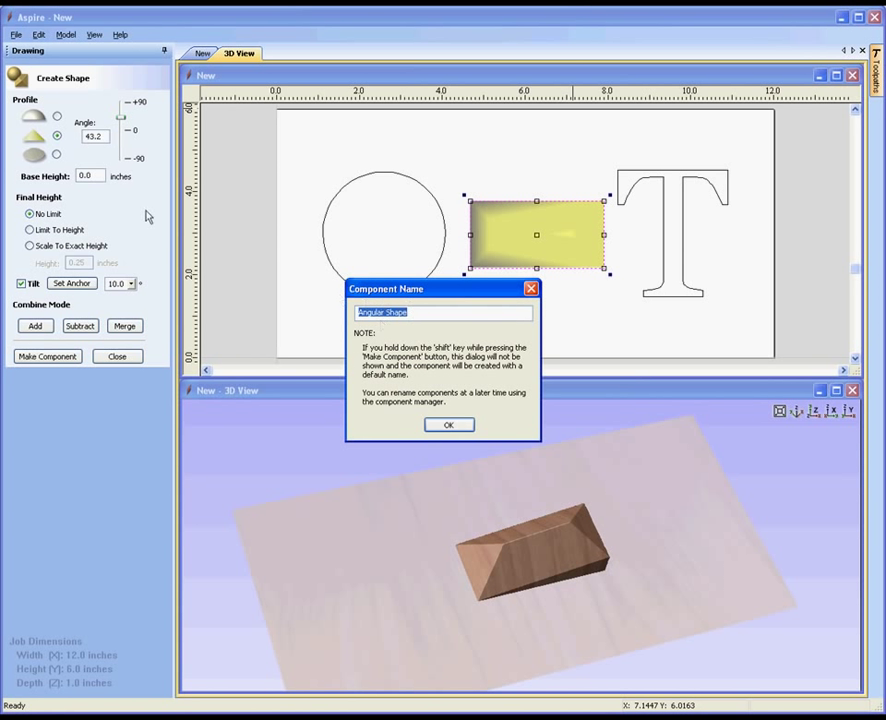
{"action": "left_click", "coordinate": [449, 425]}
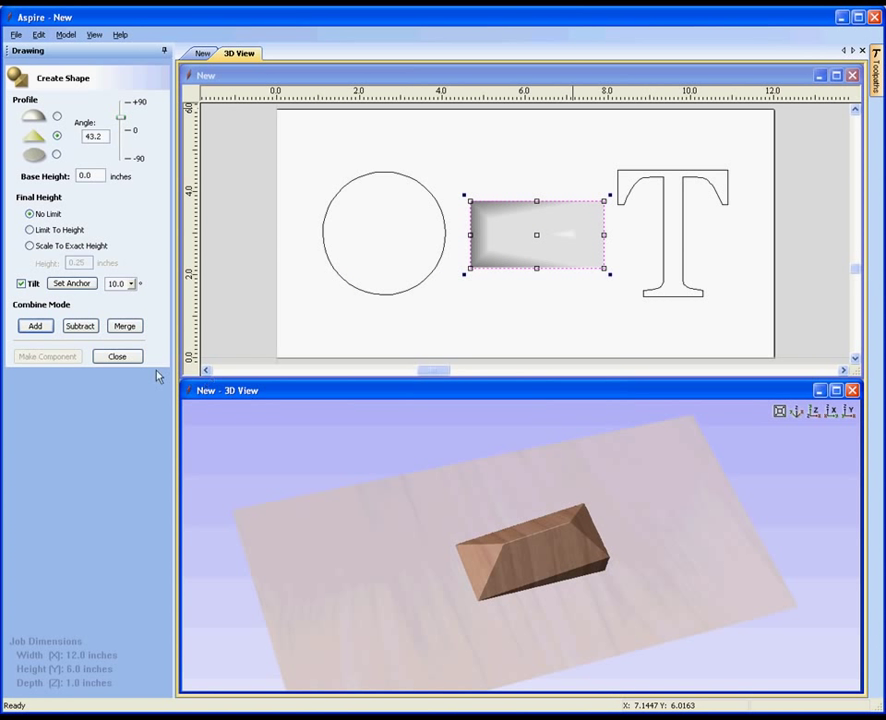
{"action": "left_click", "coordinate": [118, 357]}
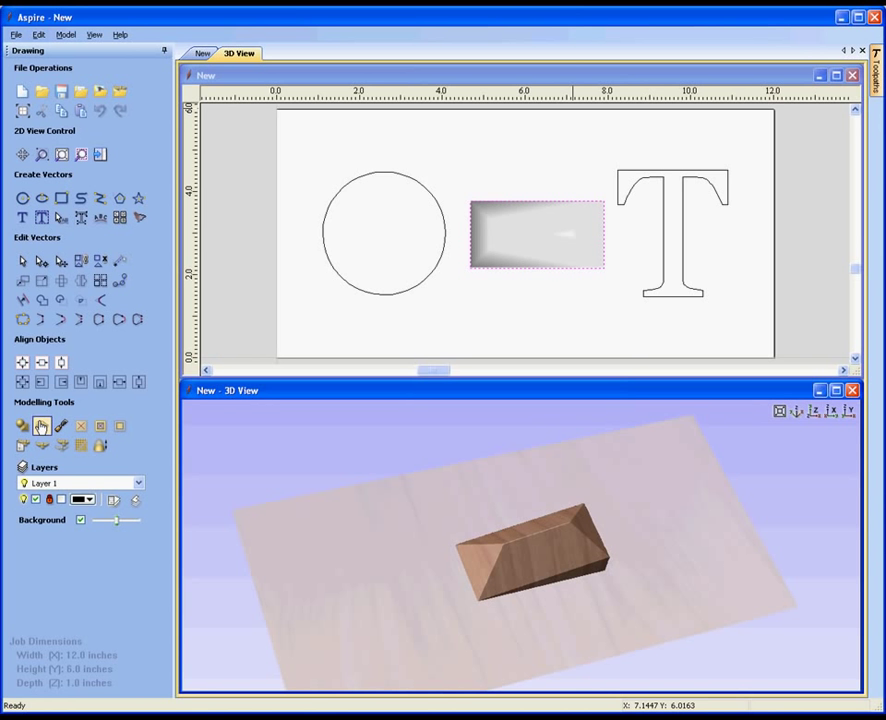
{"action": "left_click", "coordinate": [26, 450]}
- Shift the Angular Shape component up and left, then rotate it counter-clockwise
{"action": "left_click", "coordinate": [58, 76]}
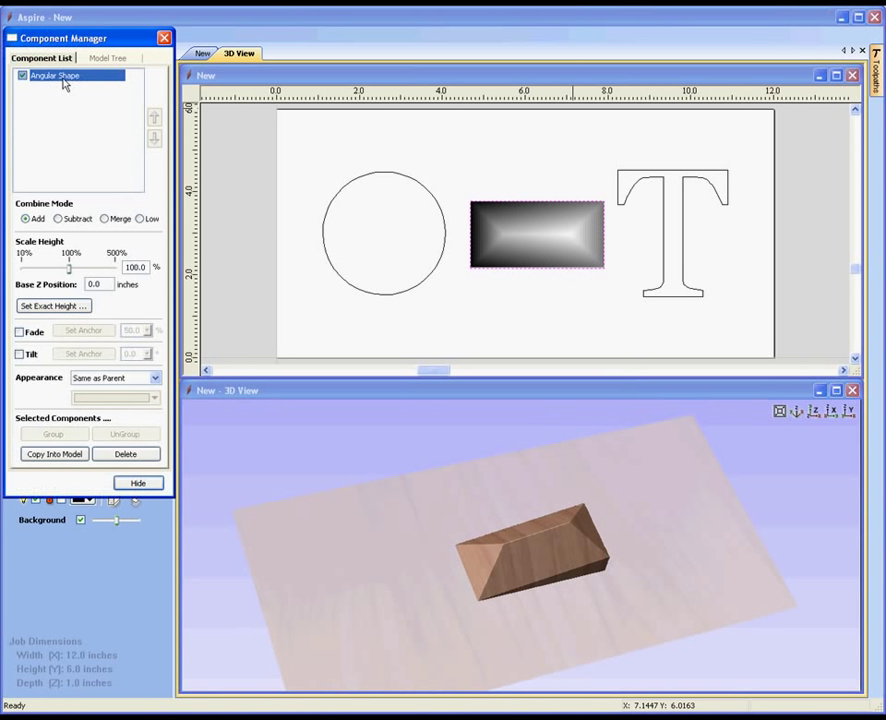
{"action": "left_click", "coordinate": [556, 227]}
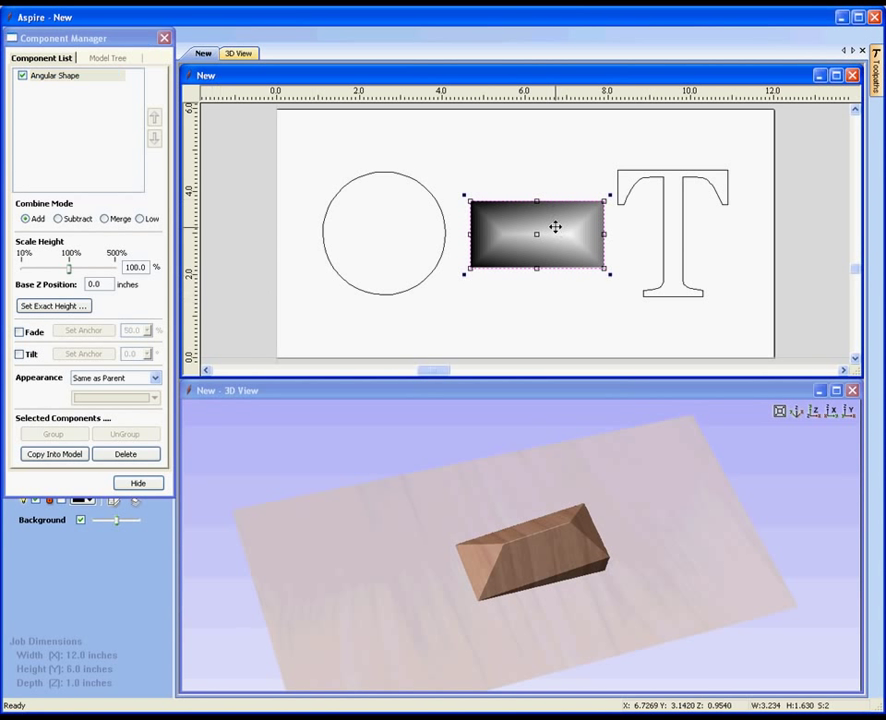
{"action": "left_click_drag", "start_coordinate": [538, 240], "coordinate": [509, 195]}
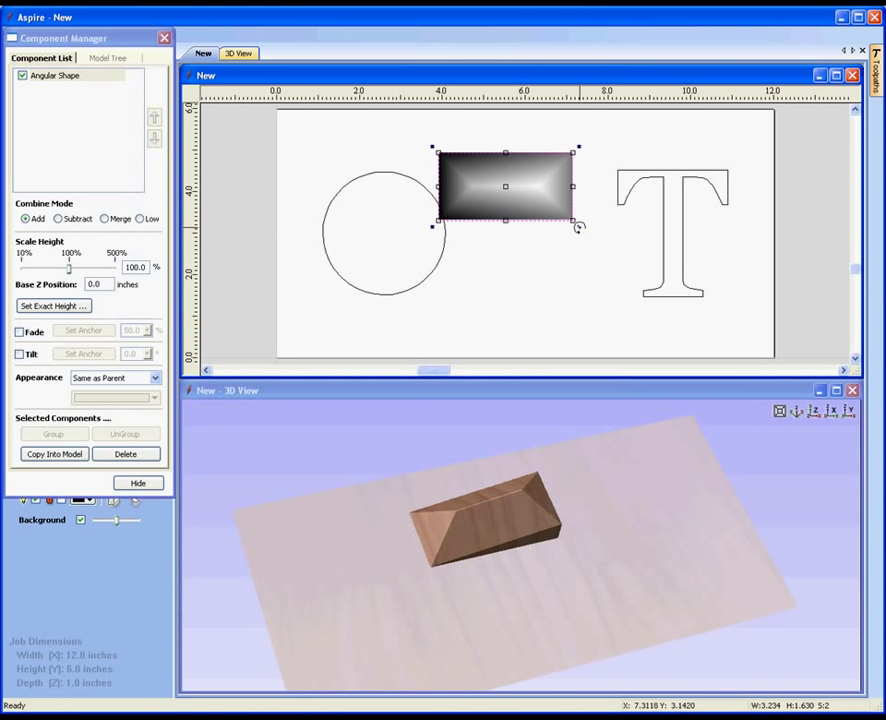
{"action": "left_click_drag", "start_coordinate": [577, 226], "coordinate": [594, 190]}
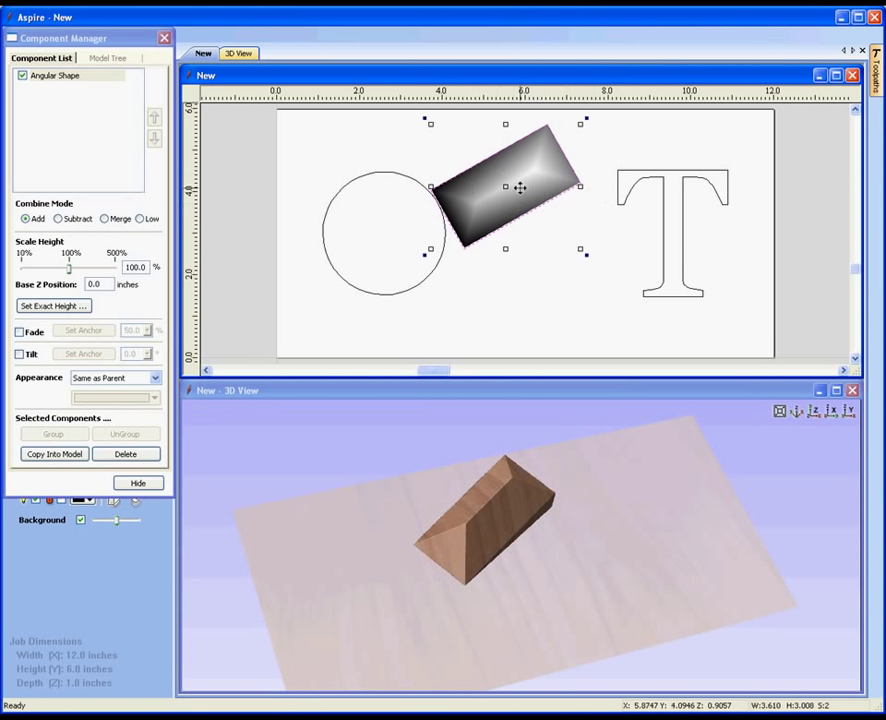
- Drag the rotated Angular Shape down and right to sit between the circle and the T
{"action": "left_click", "coordinate": [540, 213]}
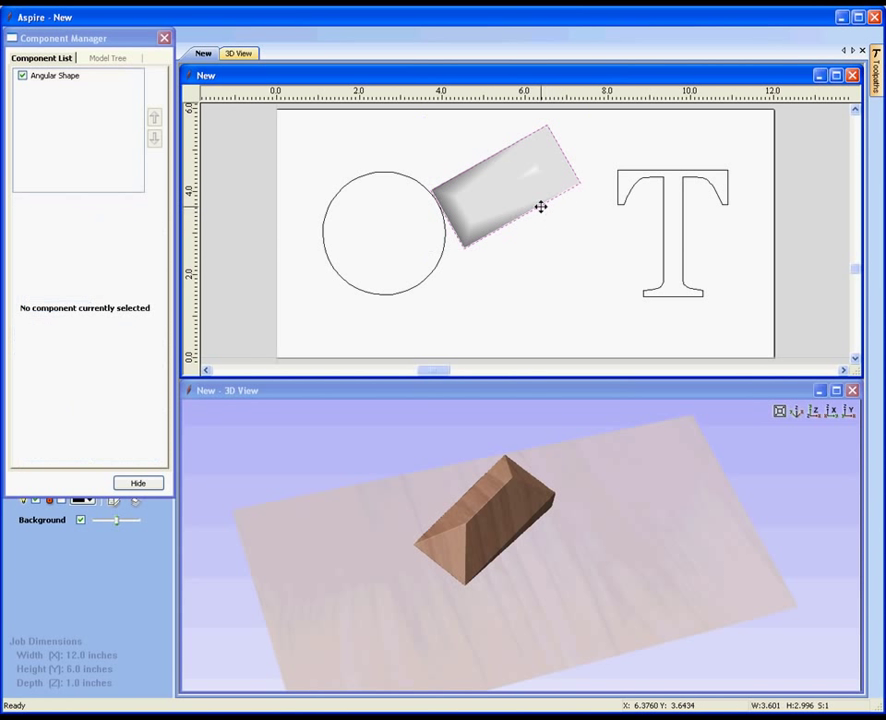
{"action": "left_click", "coordinate": [540, 206]}
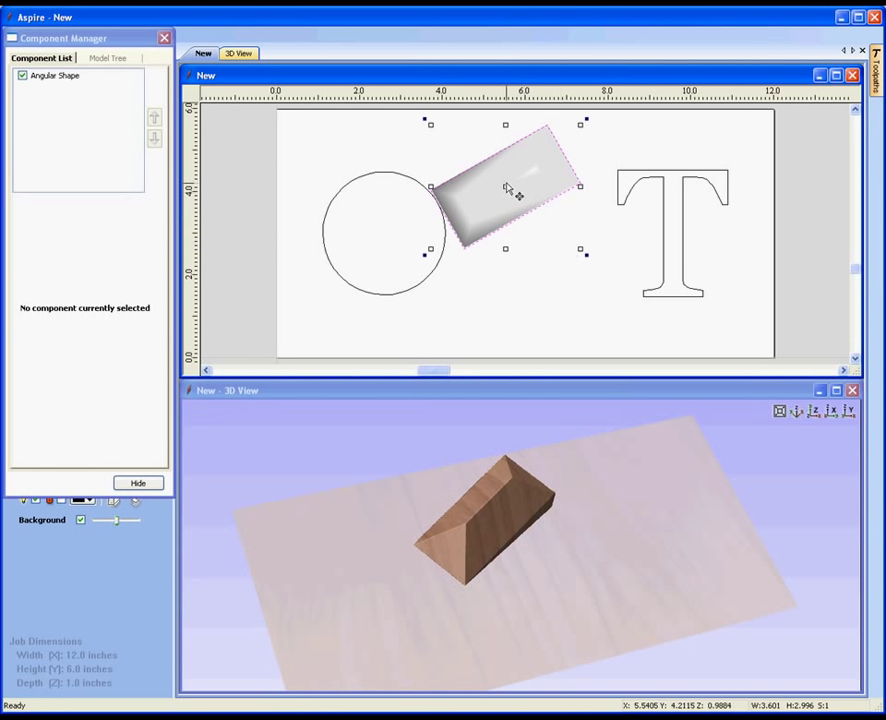
{"action": "left_click_drag", "start_coordinate": [508, 188], "coordinate": [557, 283]}
{"action": "left_click", "coordinate": [530, 200]}
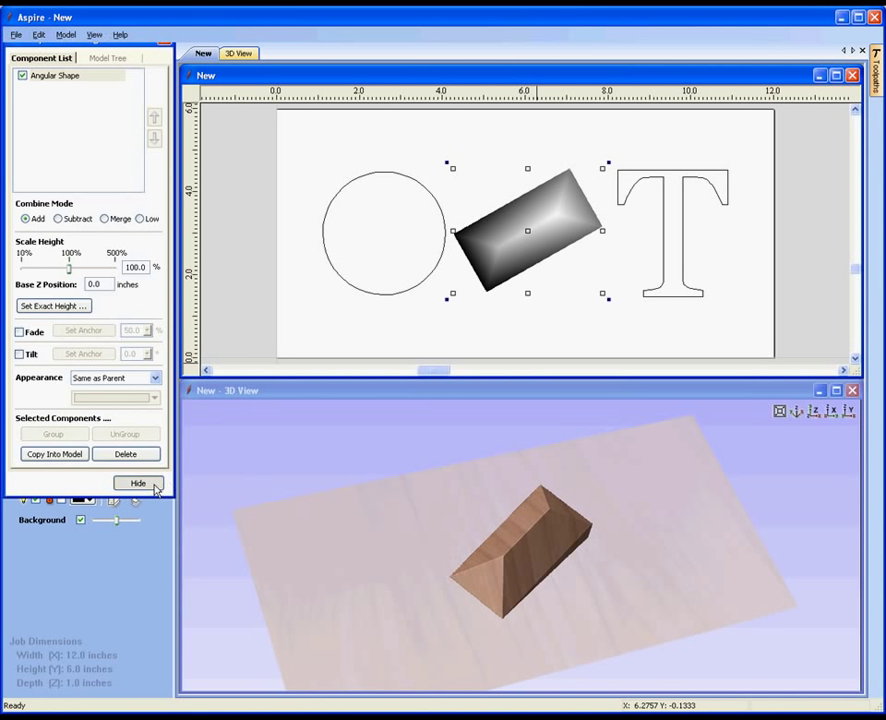
- Hide the Component Manager and orbit the 3D view to look down on the block
{"action": "left_click", "coordinate": [133, 483]}
{"action": "left_click_drag", "start_coordinate": [670, 536], "coordinate": [671, 585]}
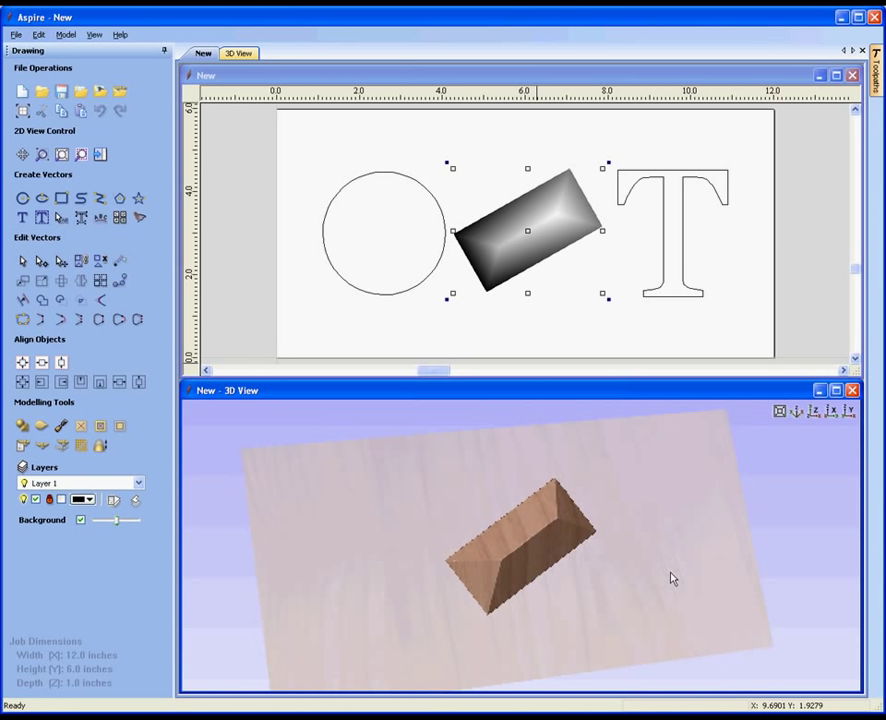